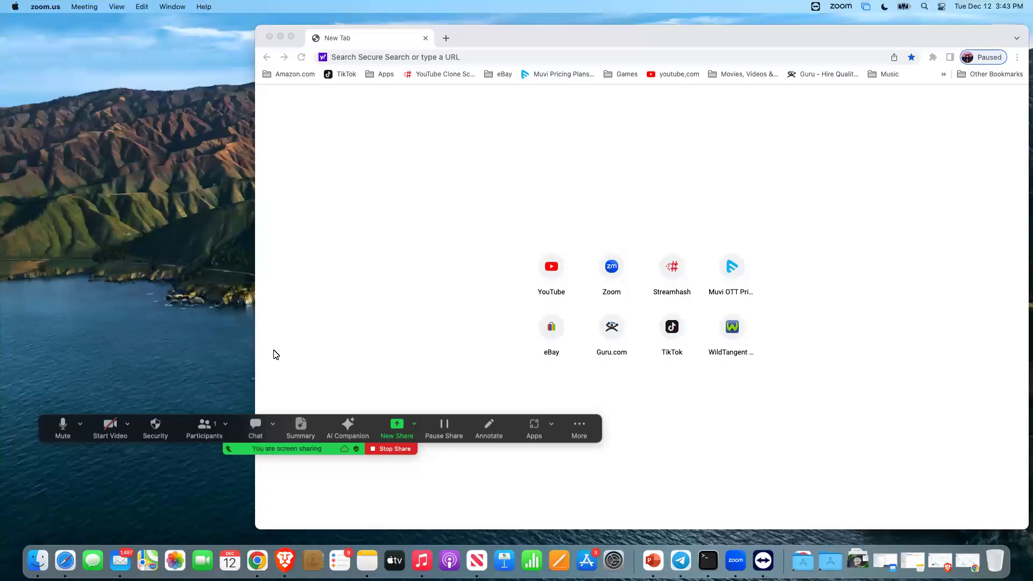
# - Make the Chrome window full screen and focus the address bar
pyautogui.click(291, 41)
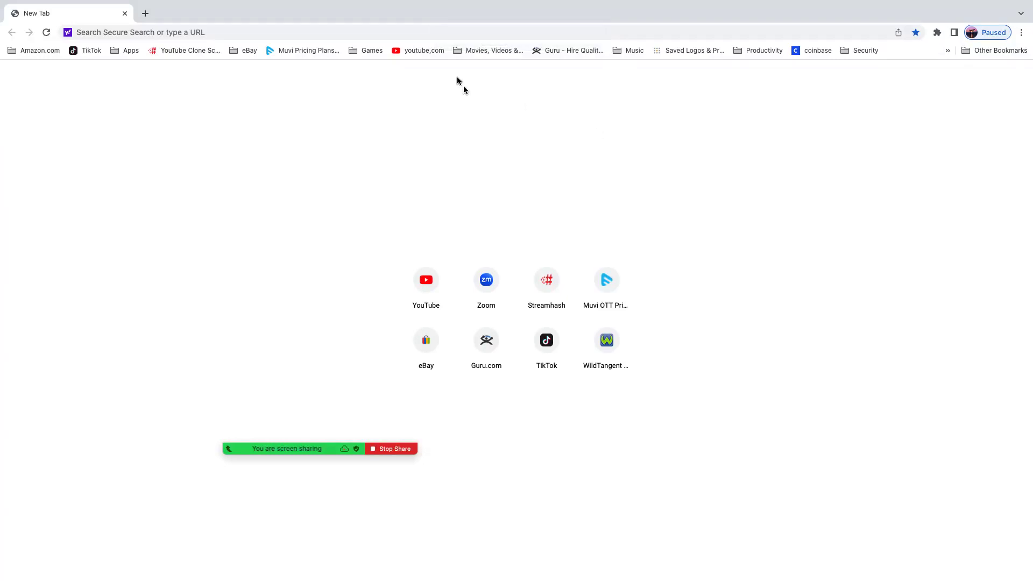
pyautogui.click(224, 33)
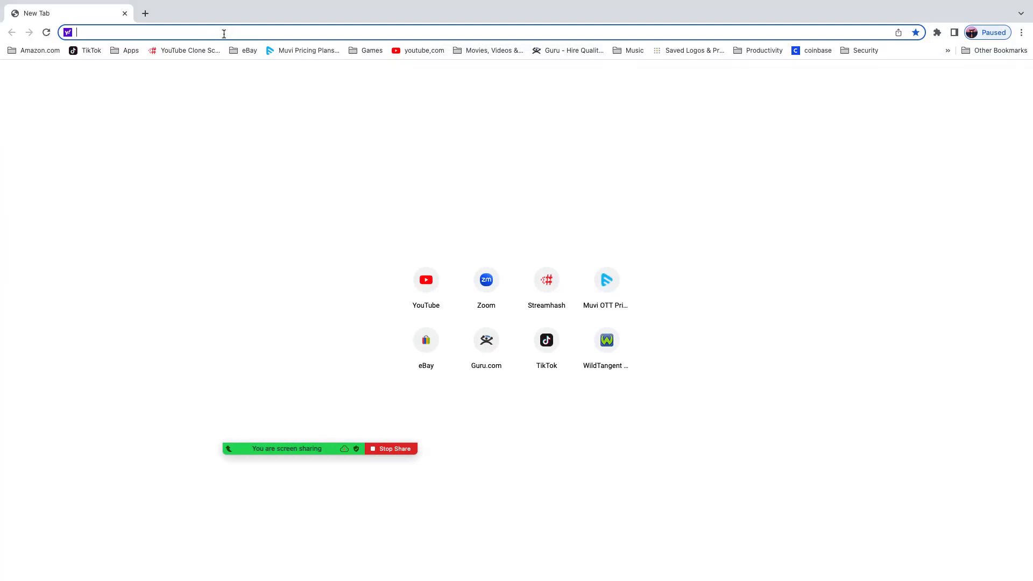
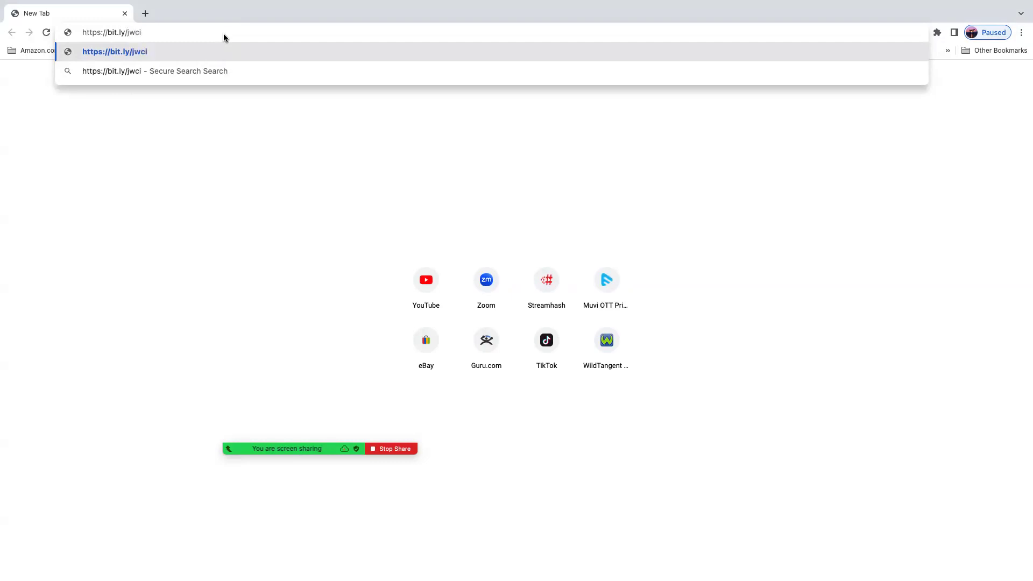
# - Open the Cirus referral link and add the Cirus extension to Chrome, accepting its permissions
pyautogui.click(200, 54)
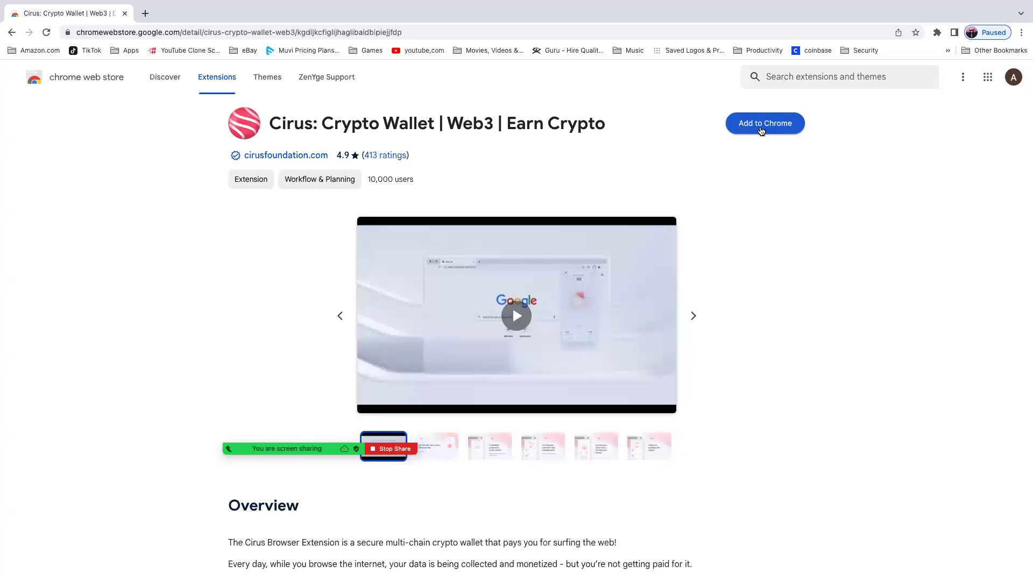
pyautogui.click(761, 128)
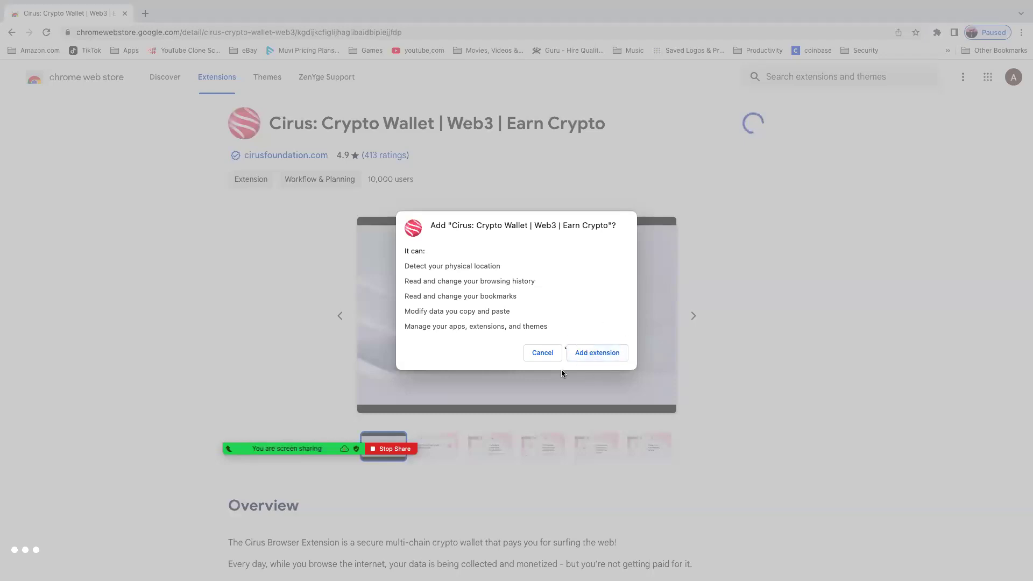
pyautogui.click(599, 351)
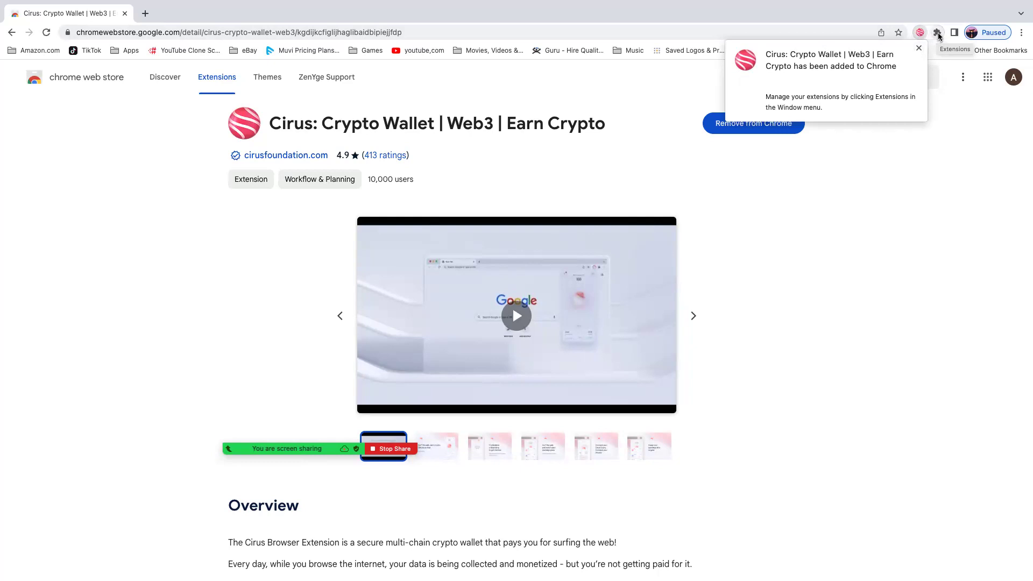
# - Pin the Cirus extension to the Chrome toolbar from the Extensions menu
pyautogui.click(937, 33)
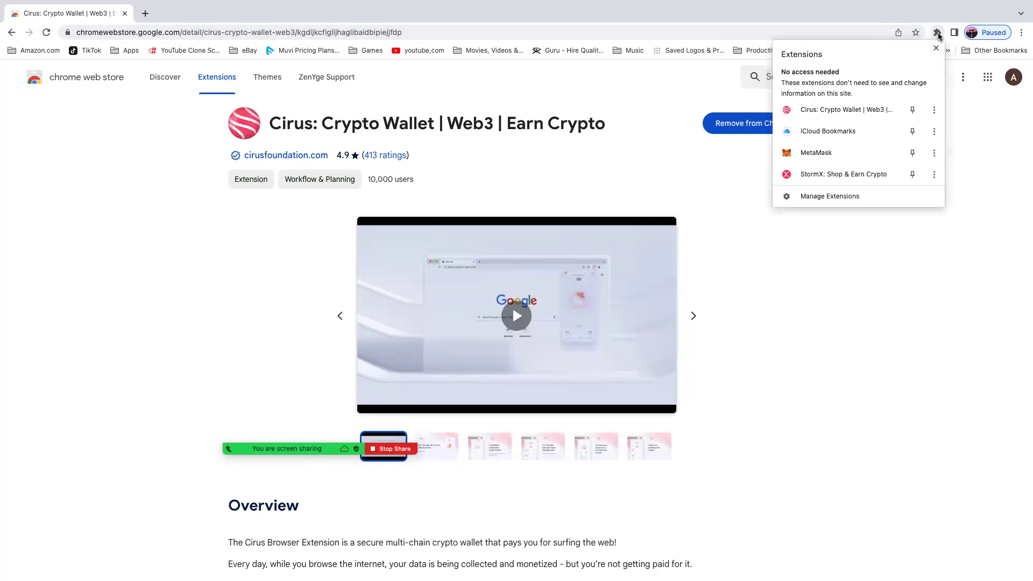
pyautogui.click(913, 114)
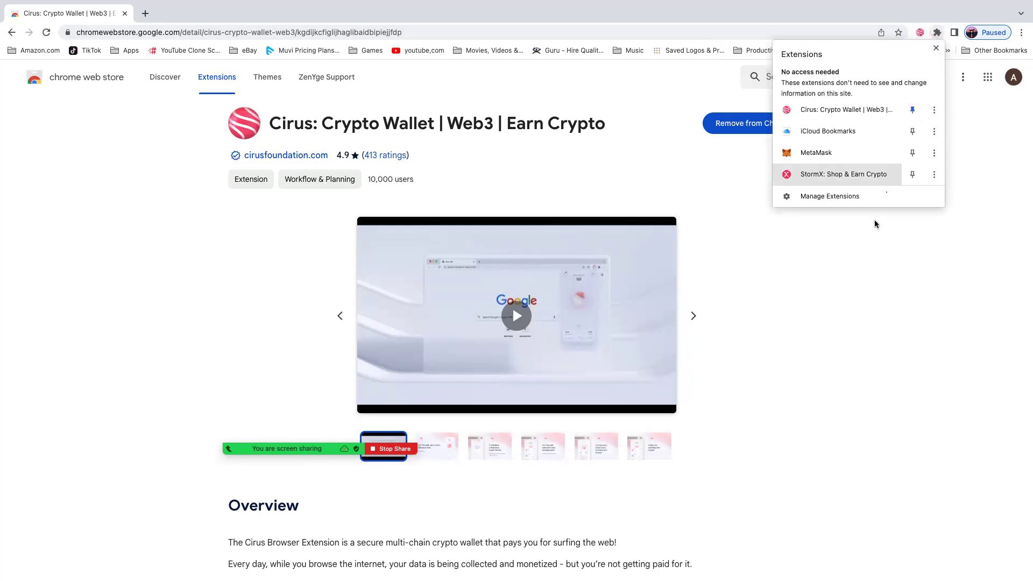
pyautogui.click(868, 253)
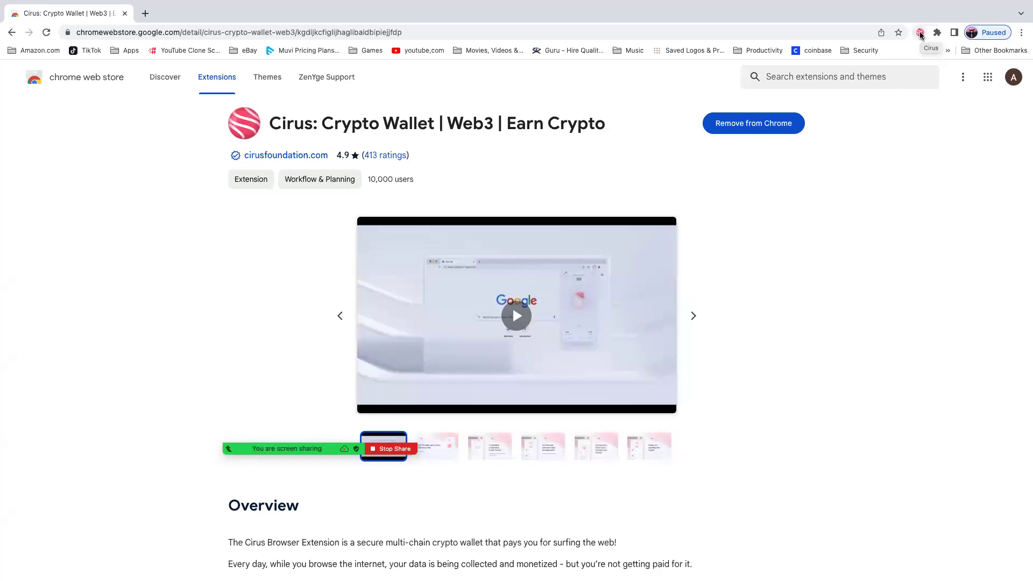
pyautogui.click(920, 33)
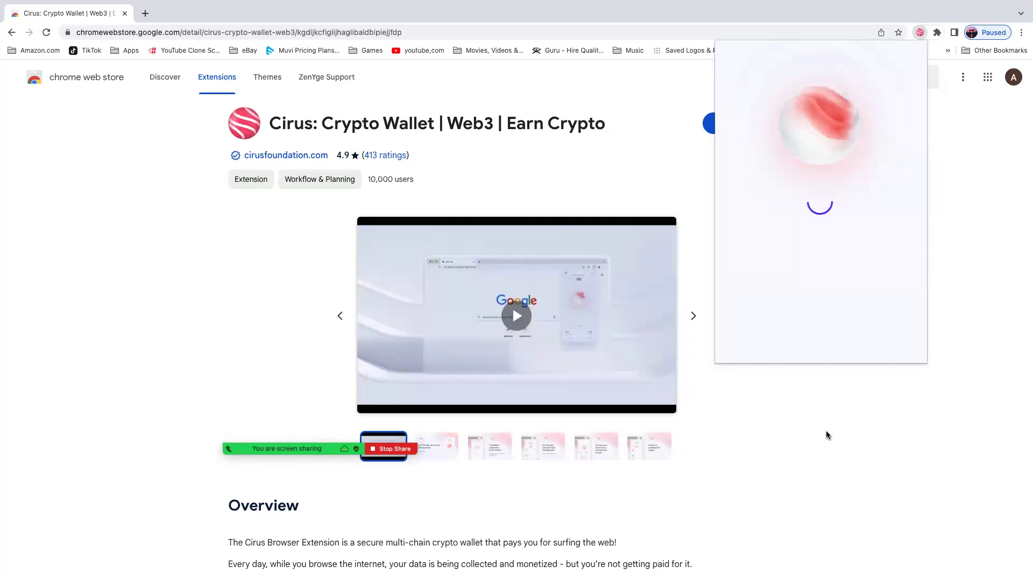
pyautogui.click(921, 33)
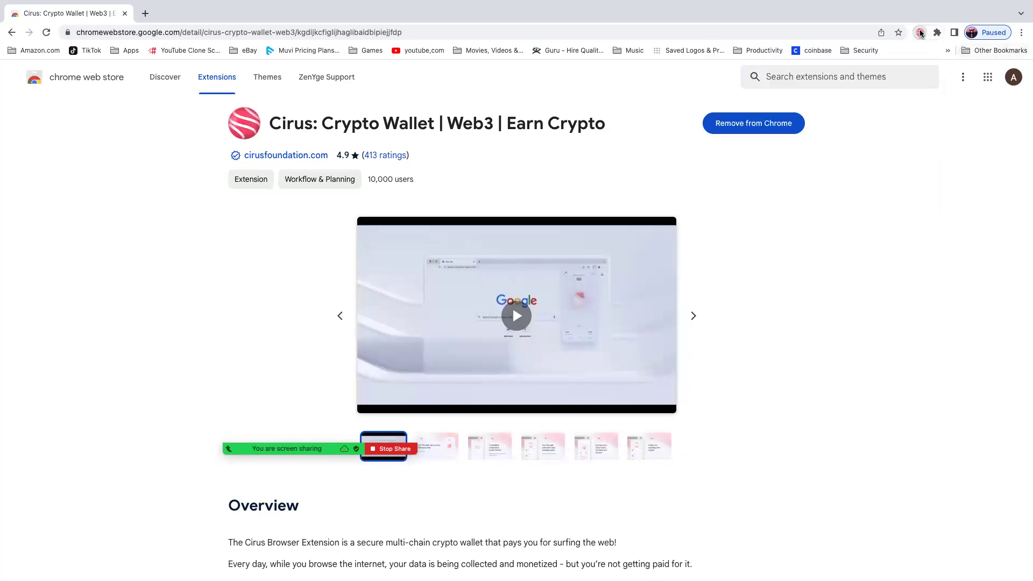
# - Open Cirus, start creating an account, and submit the user's first and last name
pyautogui.click(921, 33)
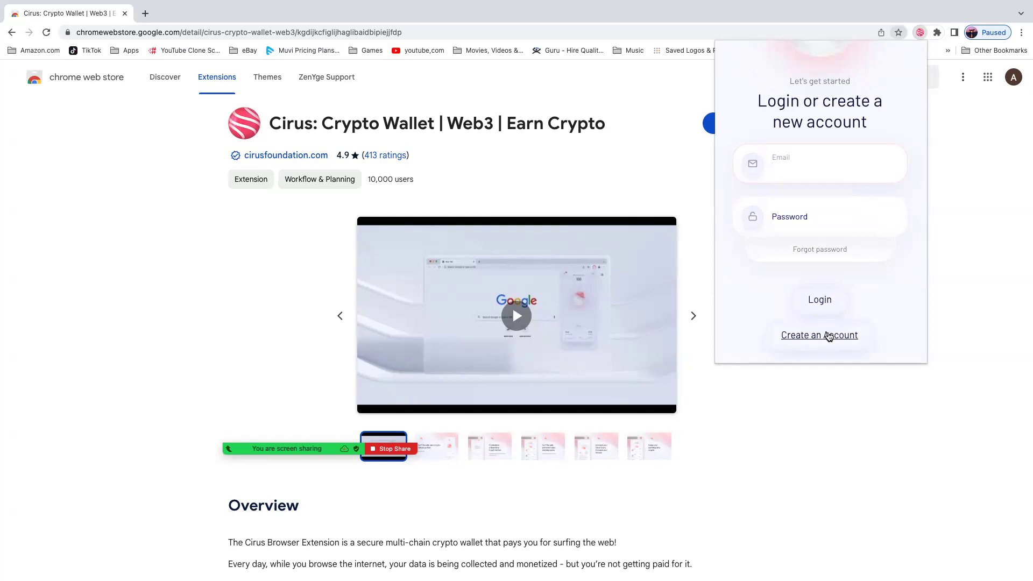
pyautogui.click(829, 337)
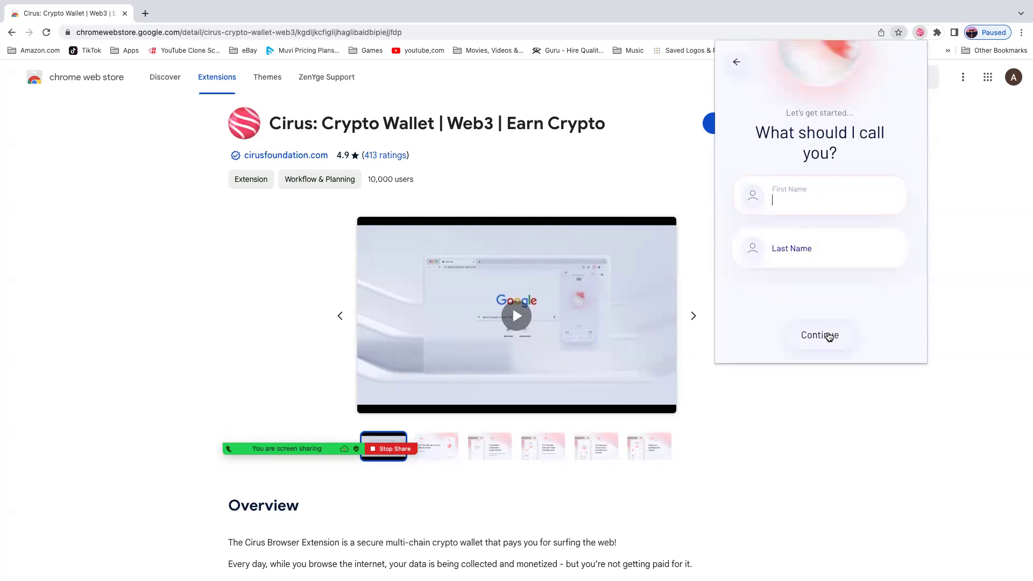
pyautogui.click(837, 244)
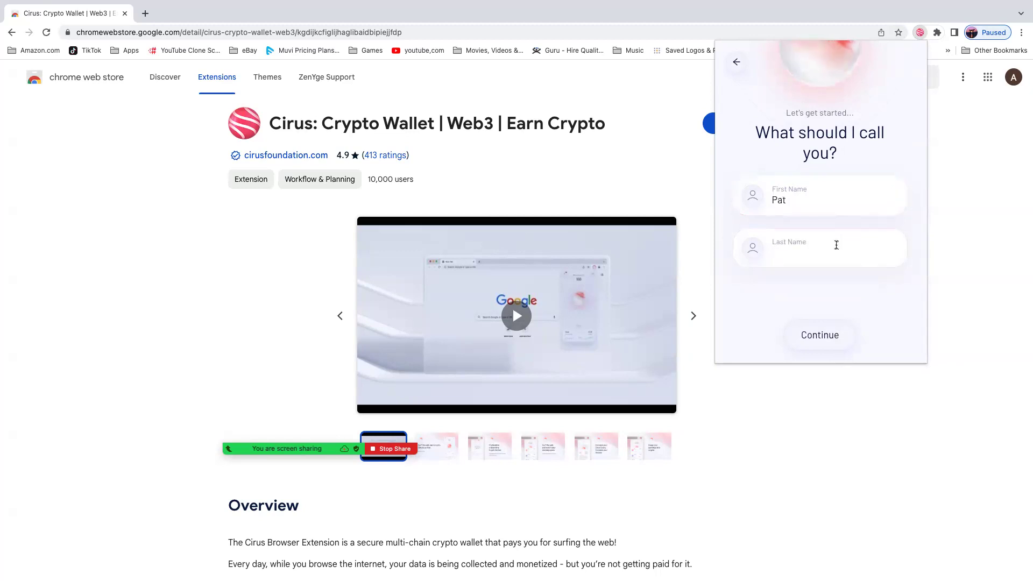
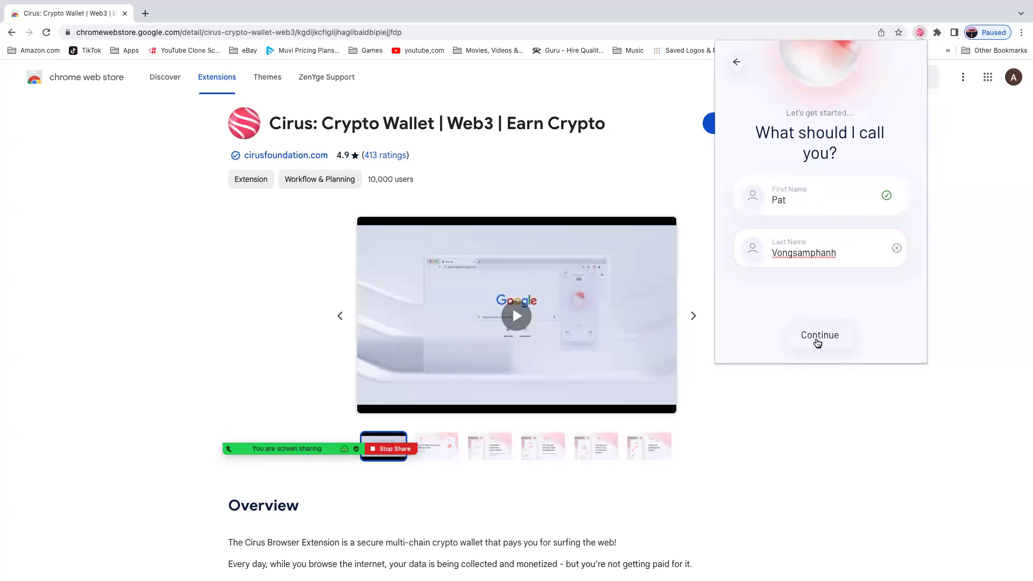
pyautogui.click(818, 339)
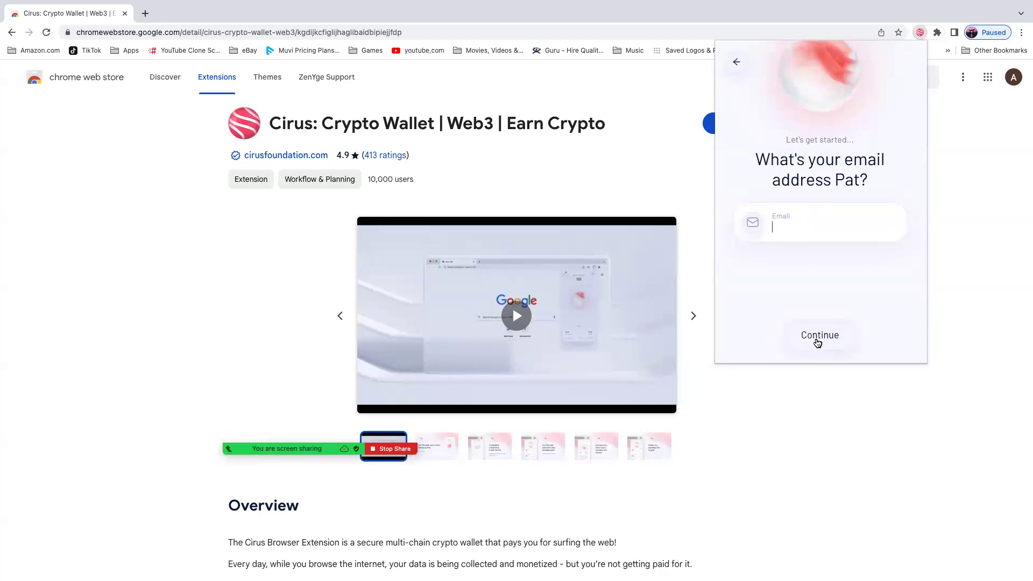
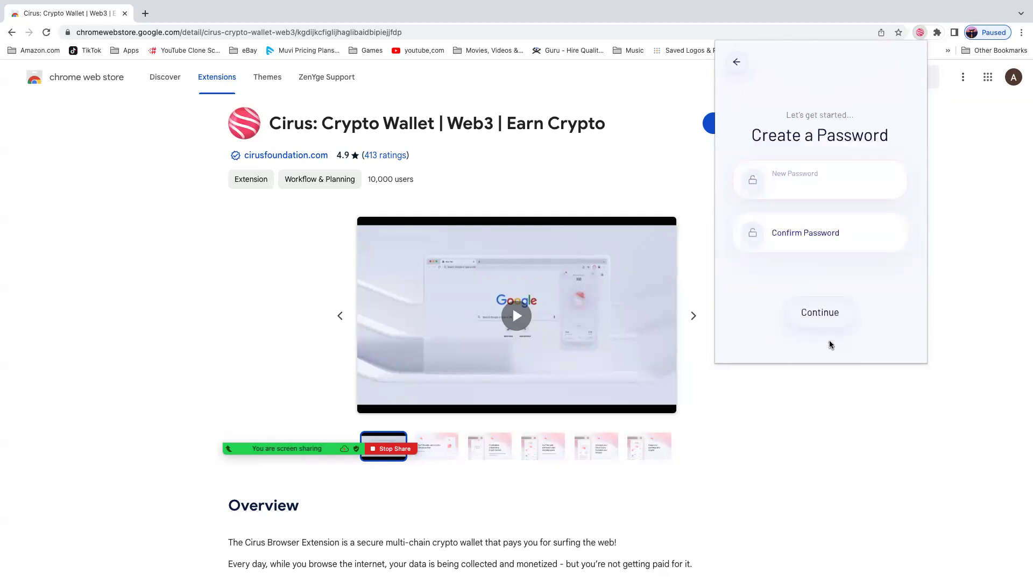
# - Enter the user's email address, then set and confirm the new account password
pyautogui.press('Tab')
pyautogui.write('••••••••••')
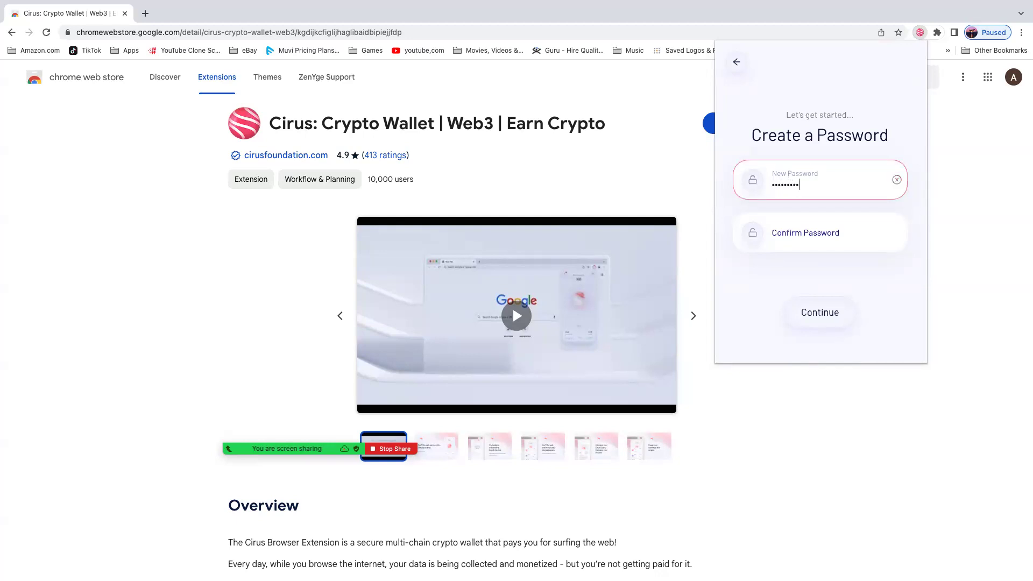
pyautogui.click(835, 236)
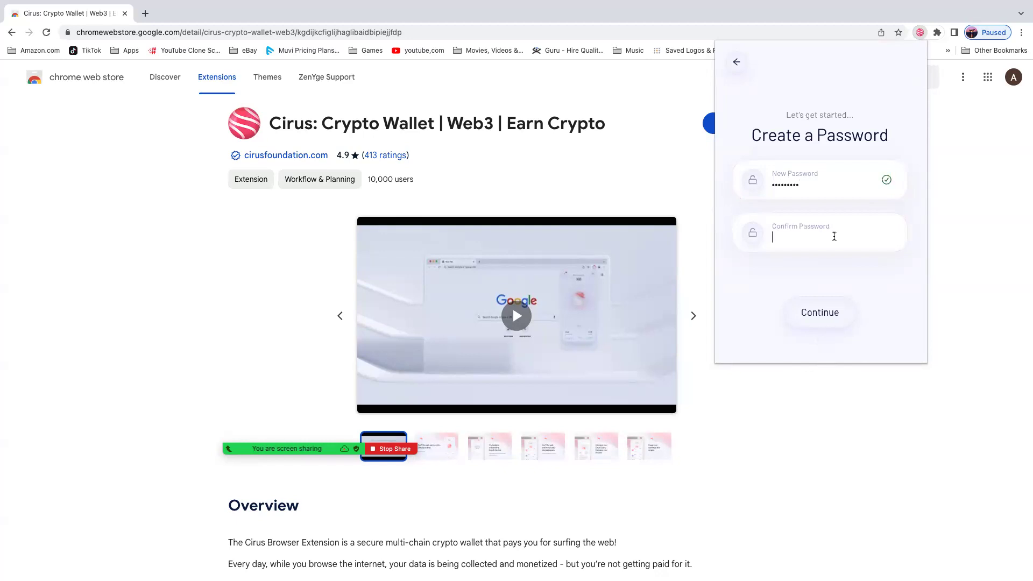
pyautogui.write('•••••••••')
pyautogui.click(832, 316)
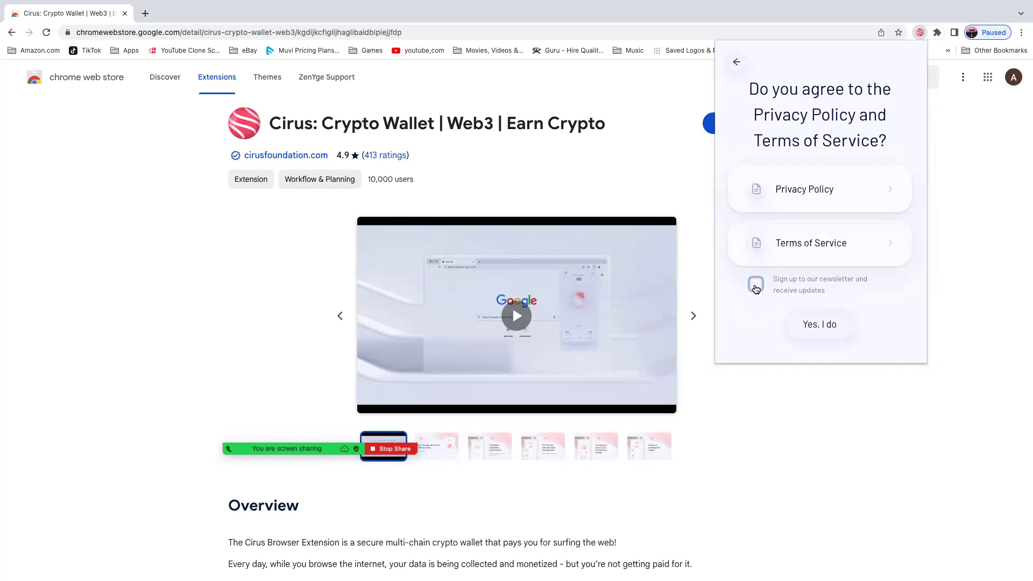
# - Opt in to the newsletter and agree to the Privacy Policy and Terms of Service
pyautogui.click(756, 286)
pyautogui.click(820, 329)
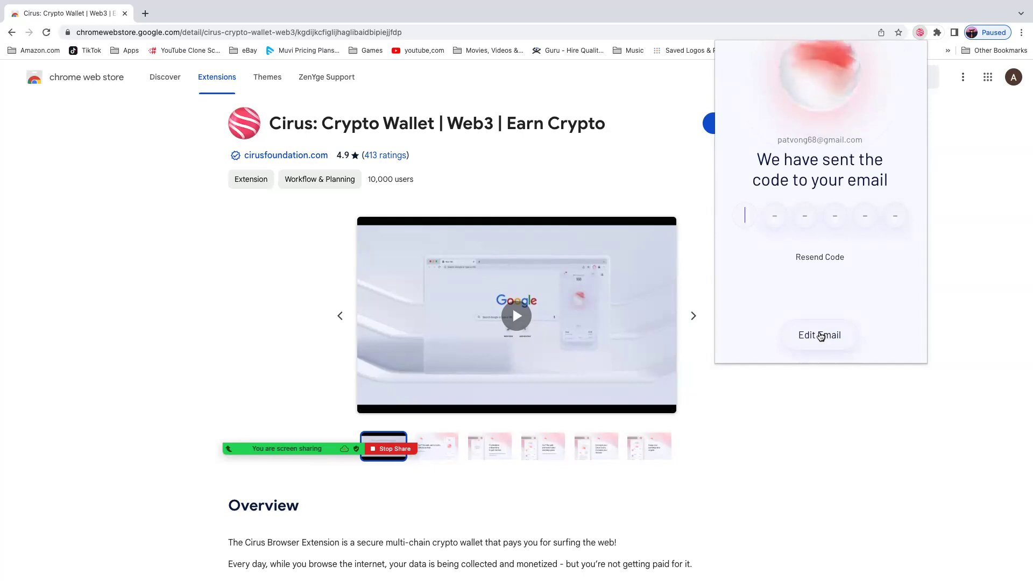
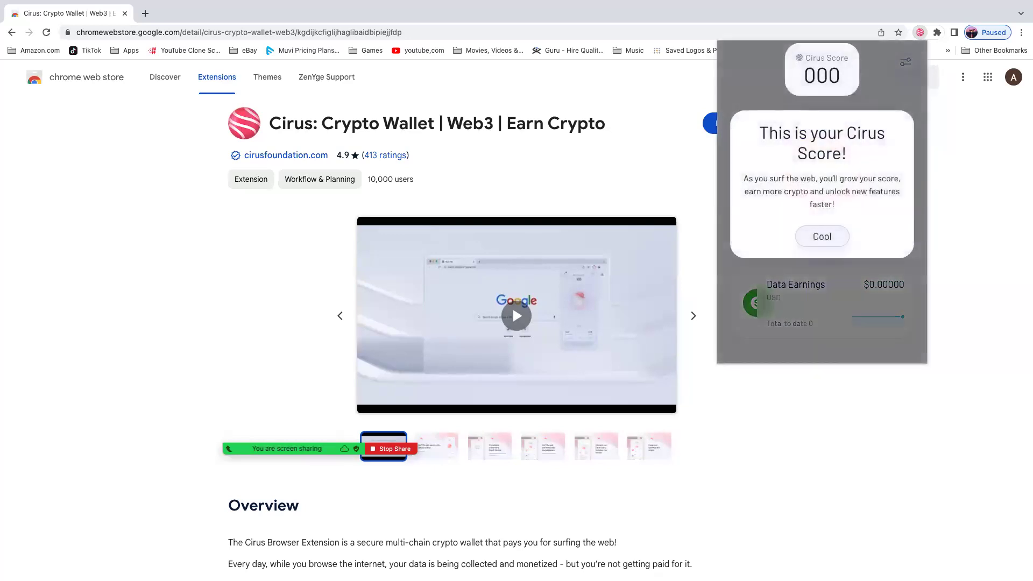
# - Dismiss the Cirus Score, Orb and Data Earnings Card tips, then open the orb
pyautogui.click(817, 240)
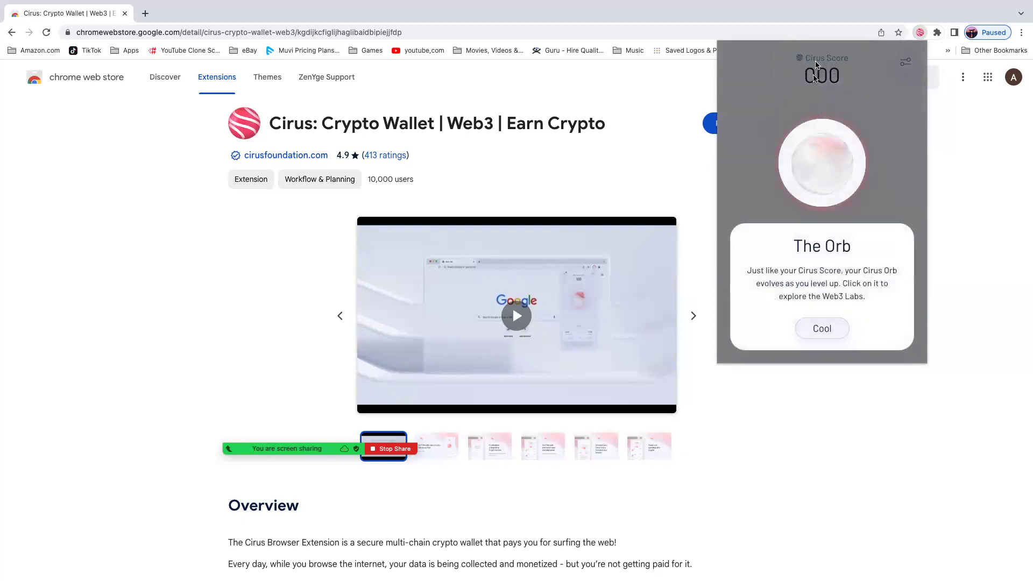
pyautogui.click(826, 330)
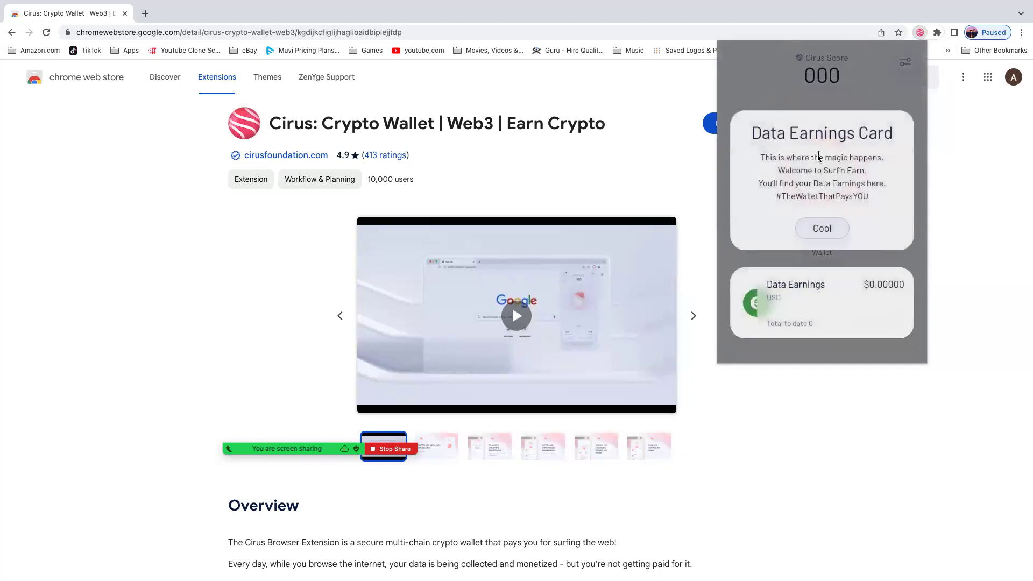
pyautogui.click(827, 232)
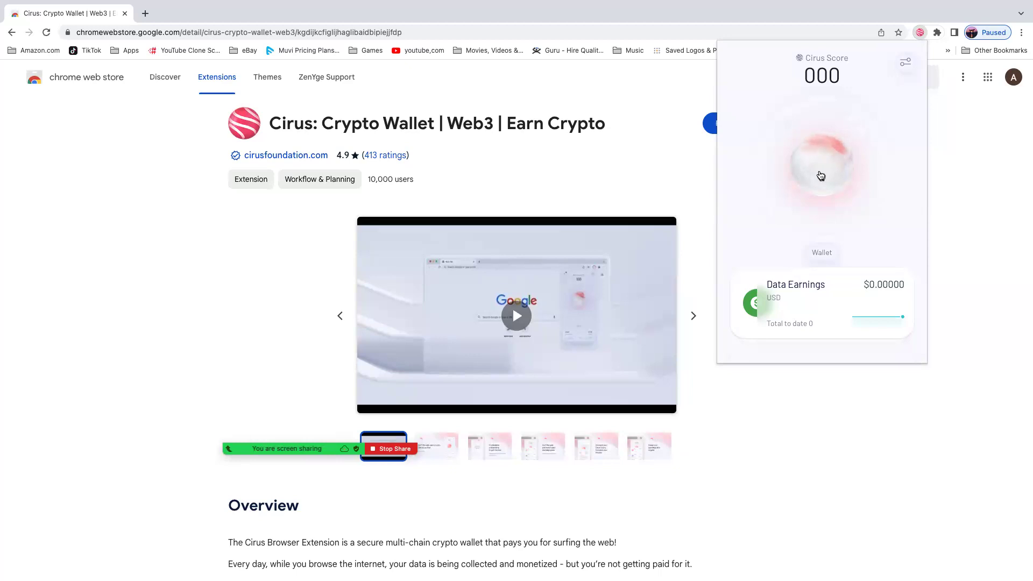
pyautogui.click(821, 176)
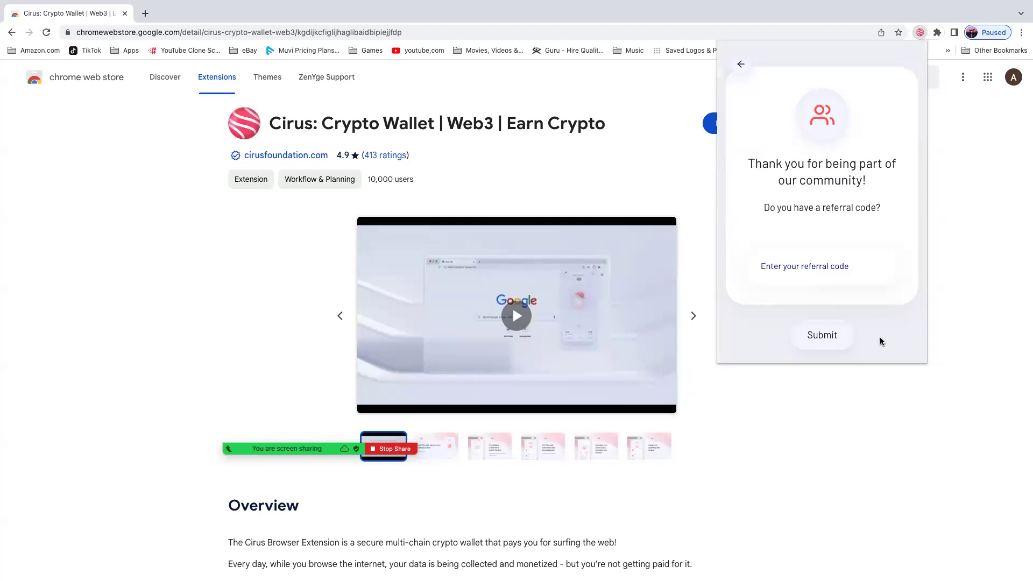
pyautogui.click(833, 265)
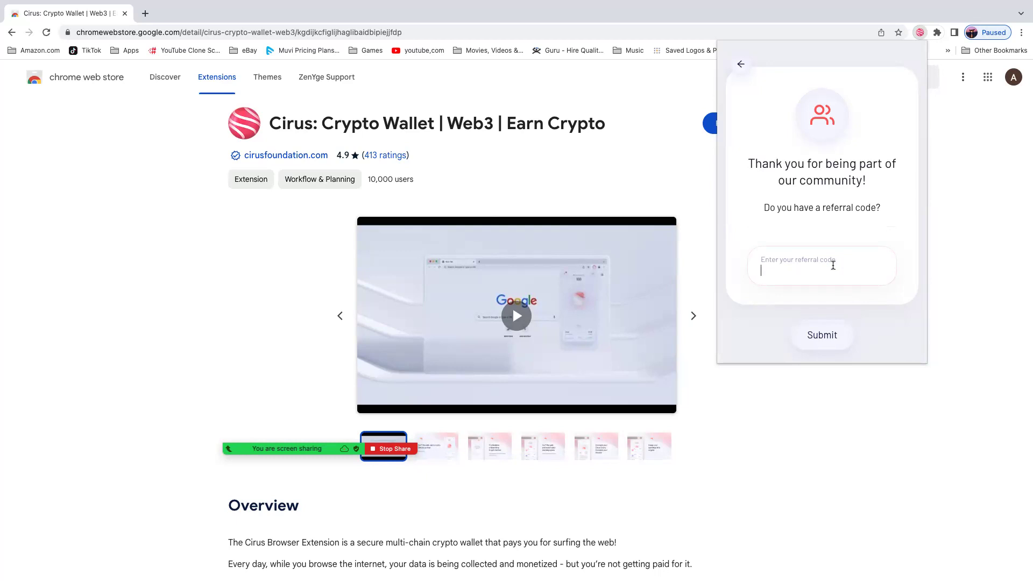
pyautogui.click(833, 265)
pyautogui.click(816, 338)
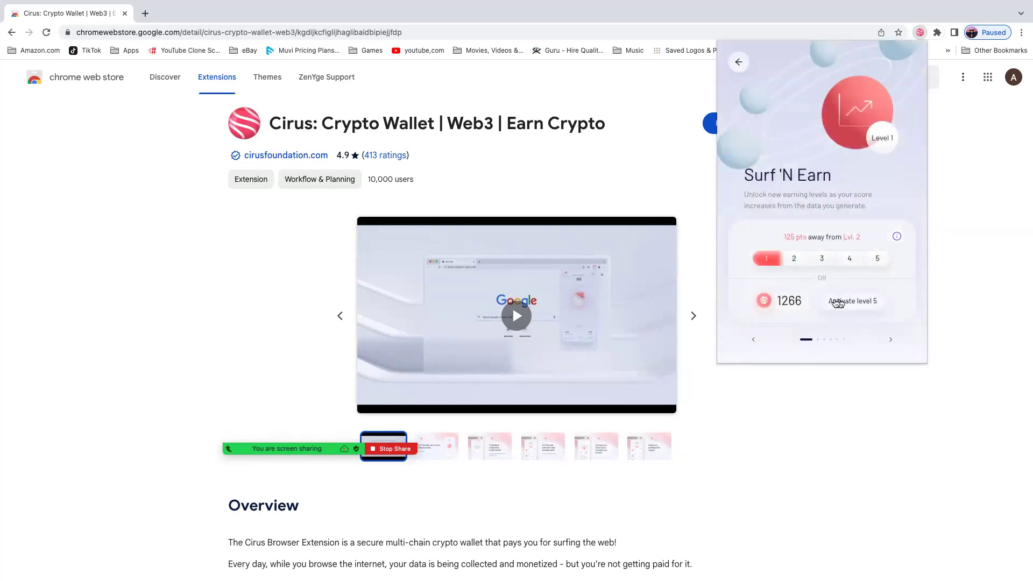
# - Leave the Surf 'N Earn page and submit a five-star rating for Cirus
pyautogui.click(859, 347)
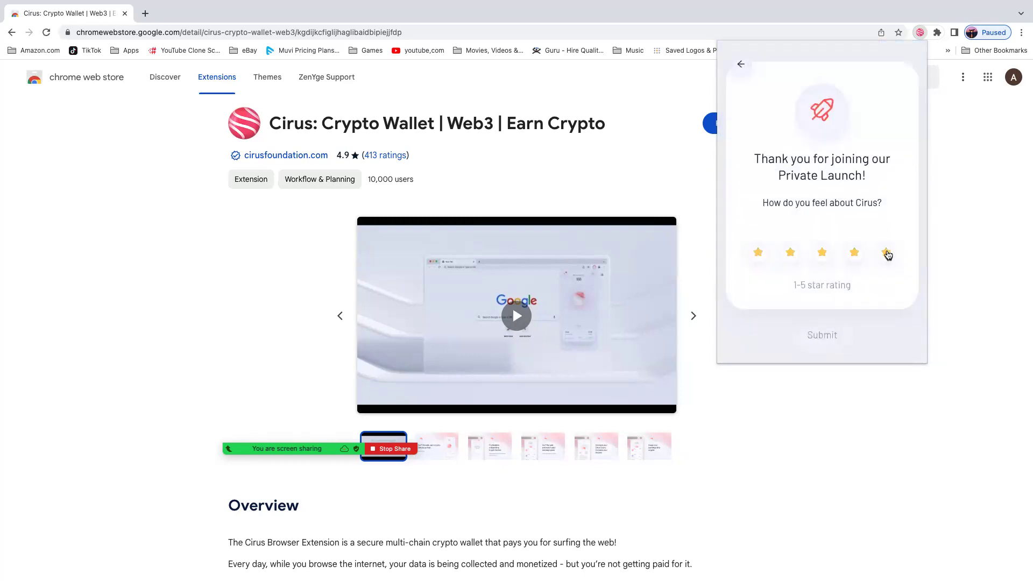
pyautogui.click(887, 252)
pyautogui.click(824, 337)
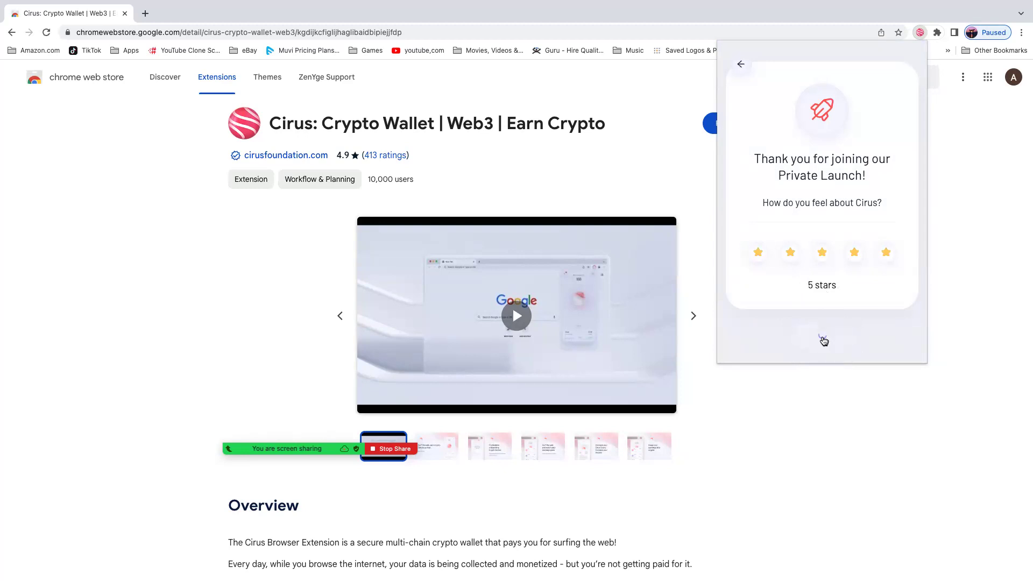
# - Step through the Staking +, Network Mode, Data 4 Good, Node Launch and Banking feature slides
pyautogui.click(893, 342)
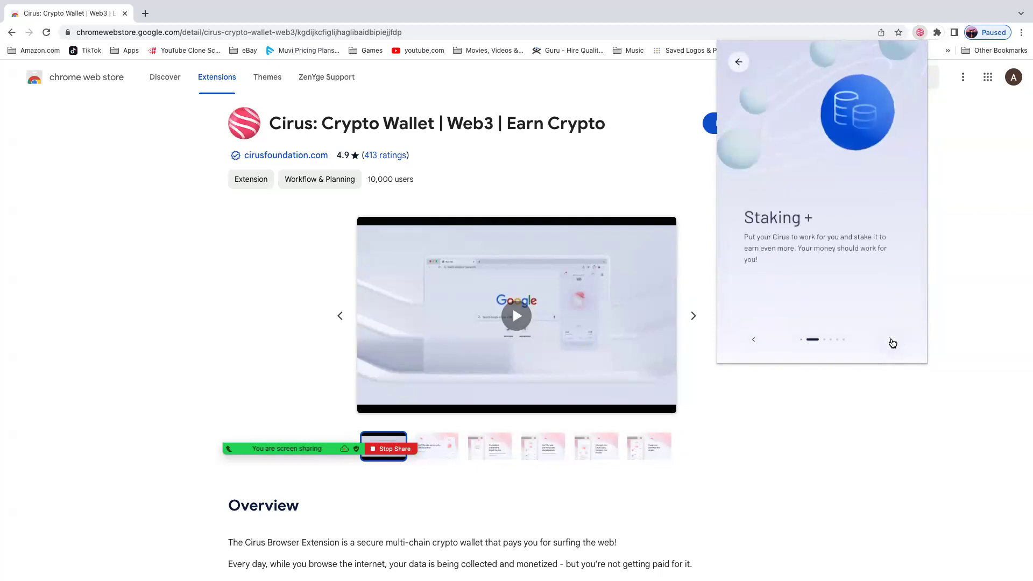
pyautogui.click(893, 342)
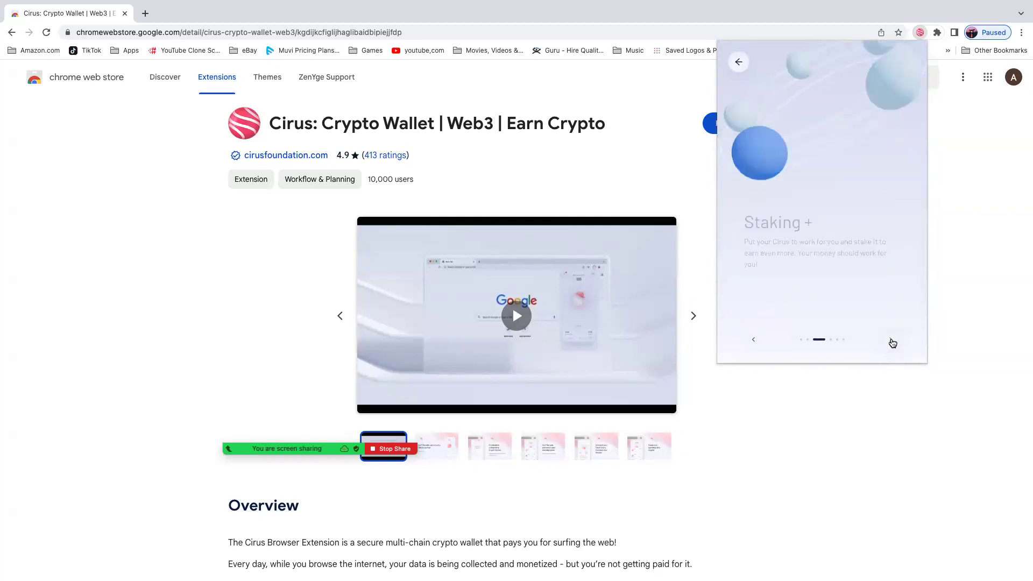
pyautogui.click(893, 343)
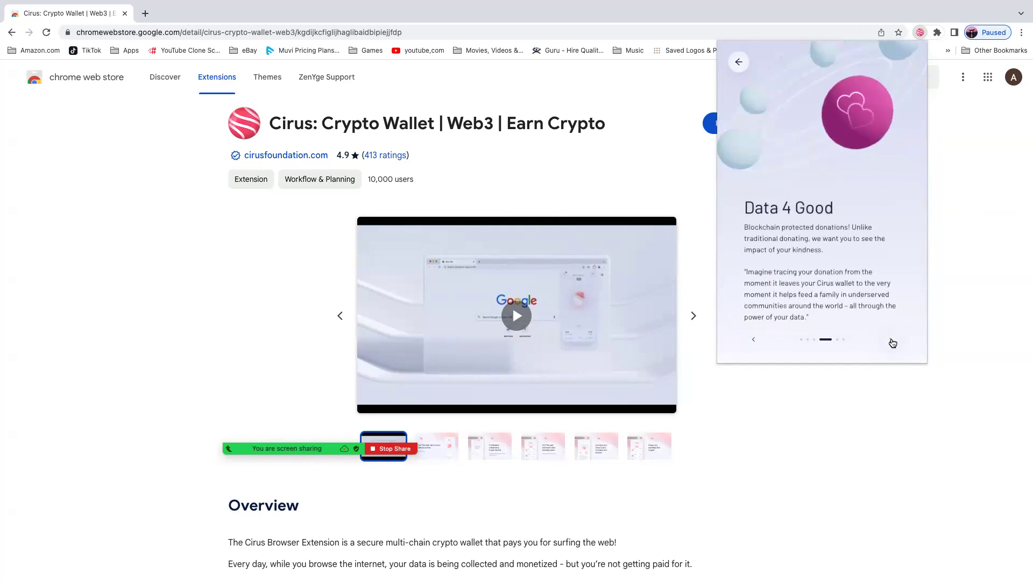
pyautogui.click(892, 343)
pyautogui.click(893, 343)
pyautogui.click(893, 343)
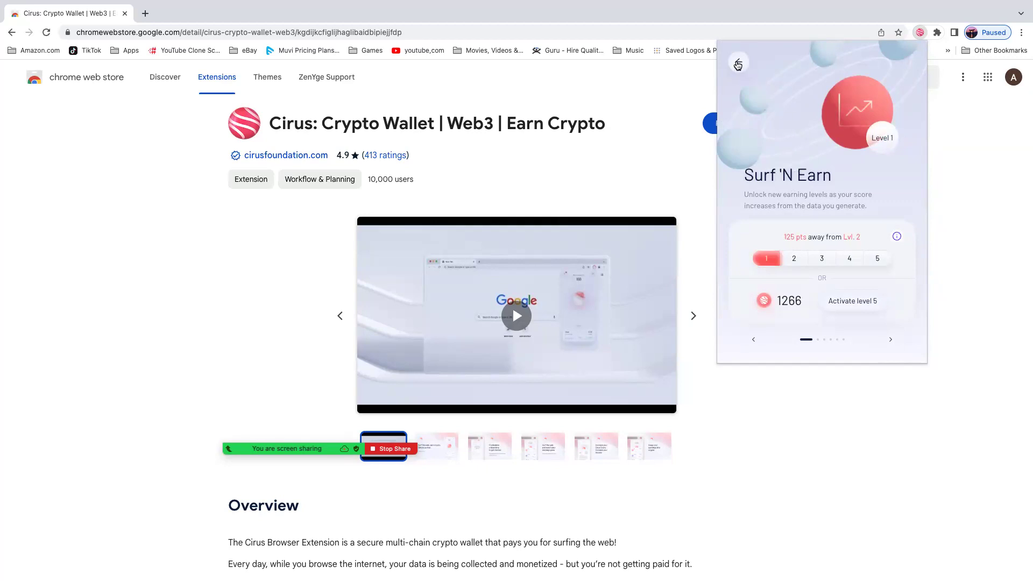
# - Return to the main Cirus Score screen and open the Wallet's asset list
pyautogui.click(737, 65)
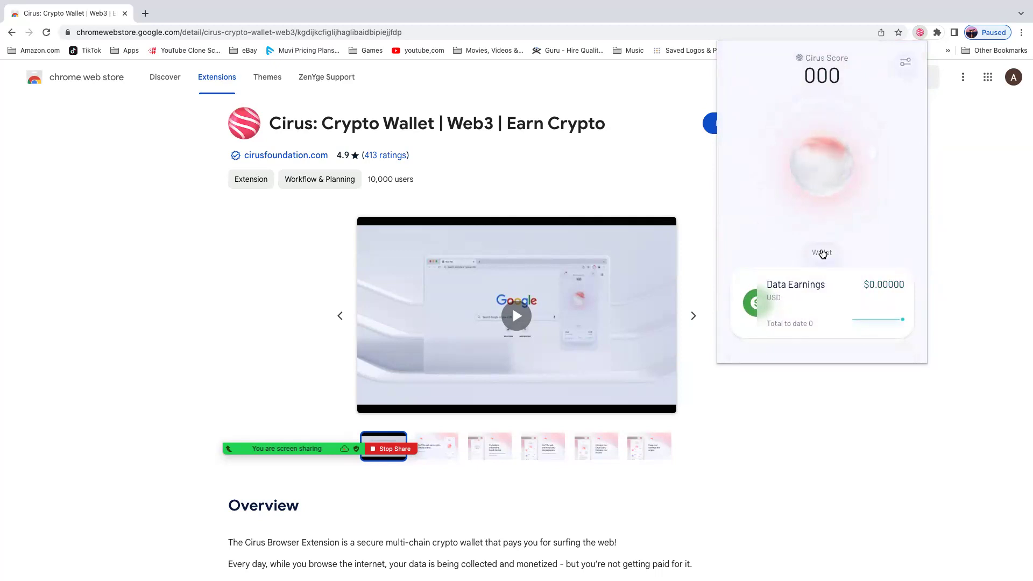
pyautogui.click(822, 253)
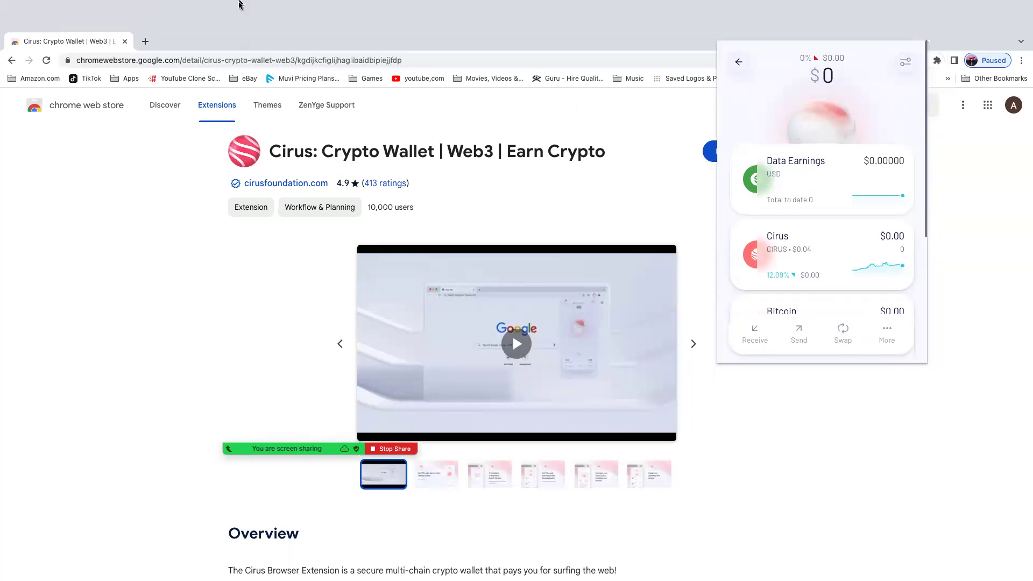
# - Reopen the Cirus wallet popup over a new browser tab and dismiss the Cirus Wallet tip
pyautogui.click(145, 41)
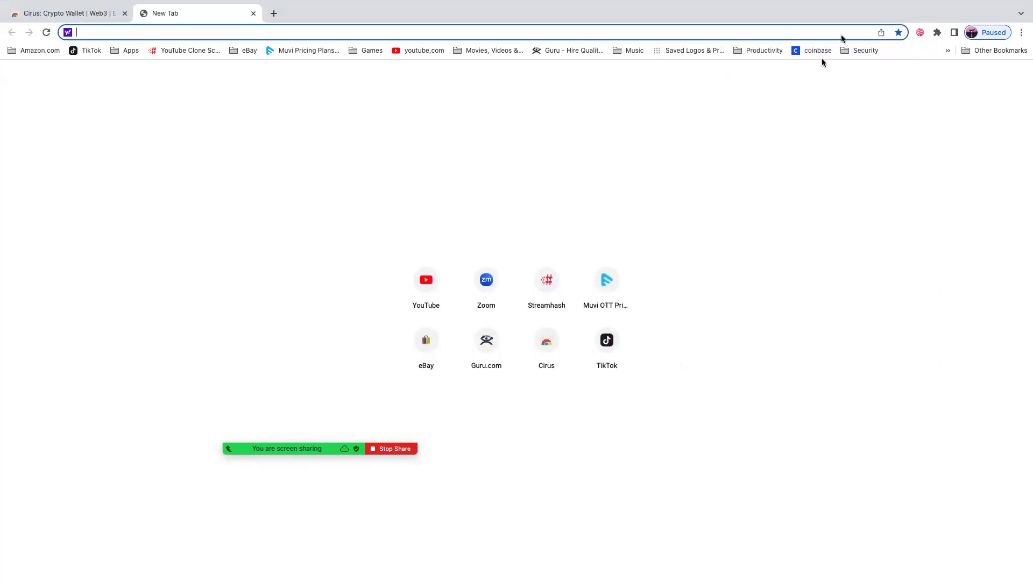
pyautogui.click(921, 61)
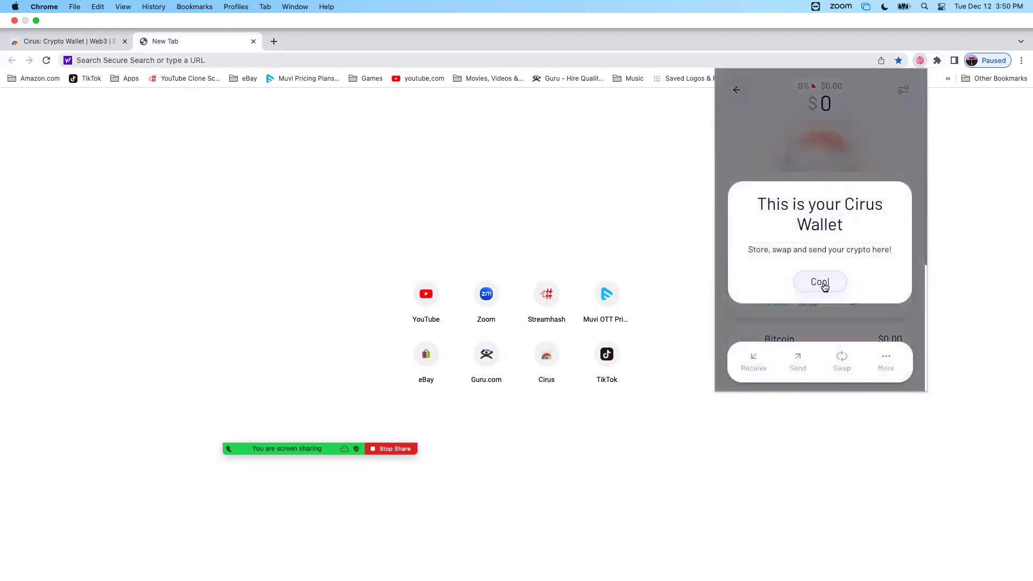
pyautogui.click(822, 282)
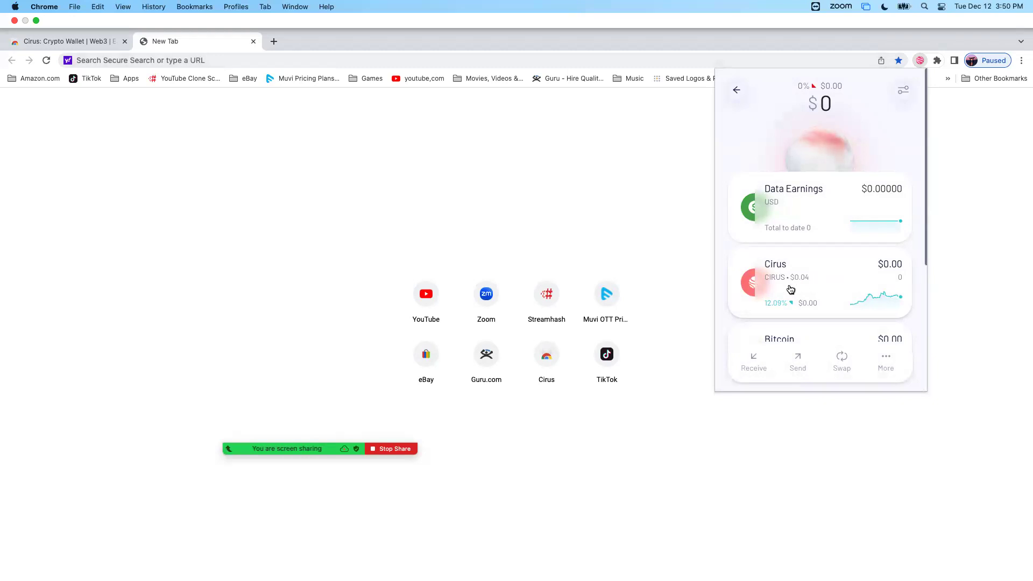
# - Check the Ethereum and Tether cards, then open Bitcoin's details and 24H price chart
pyautogui.scroll(-5, 802, 289)
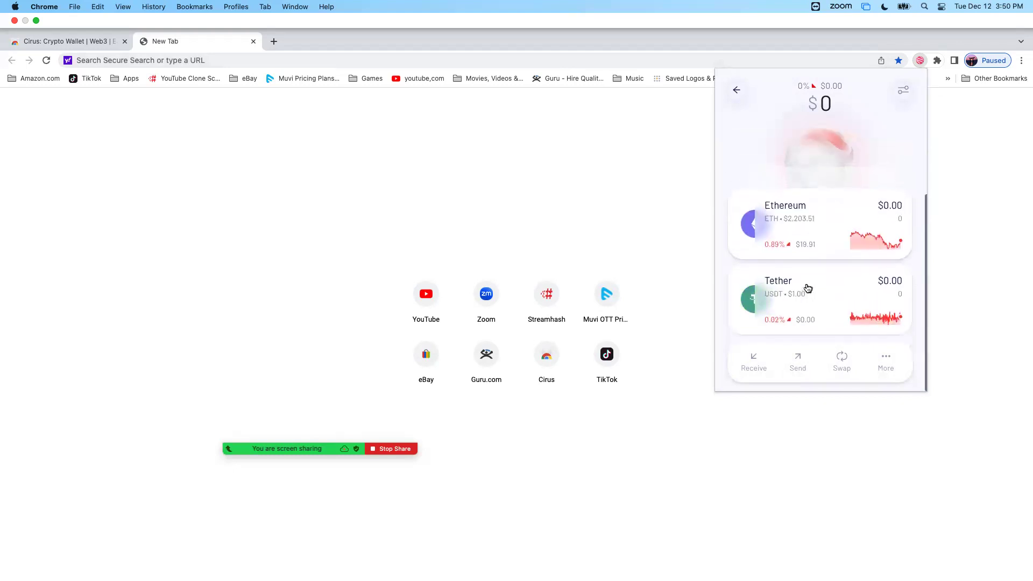
pyautogui.scroll(3, 808, 289)
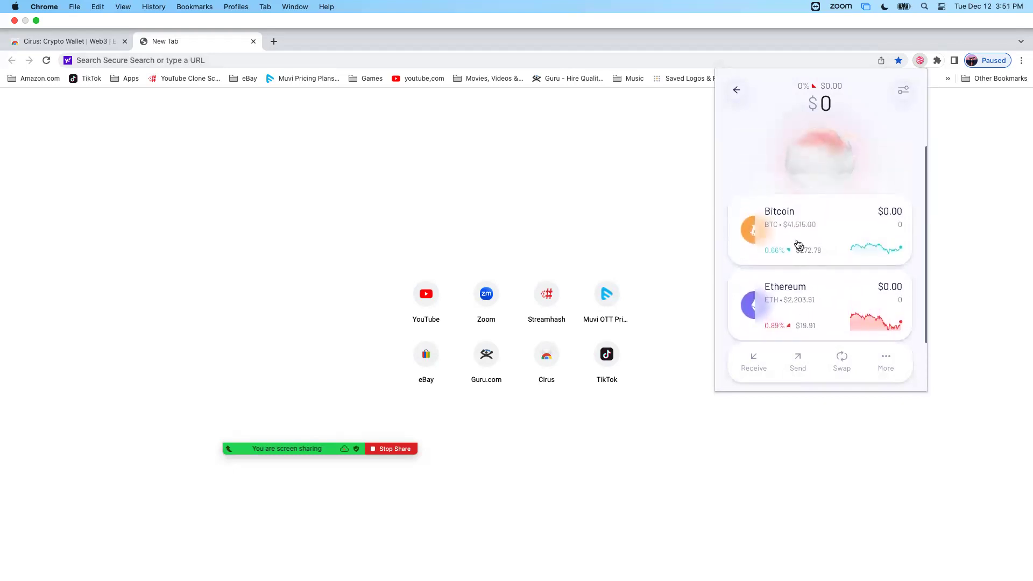
pyautogui.click(794, 233)
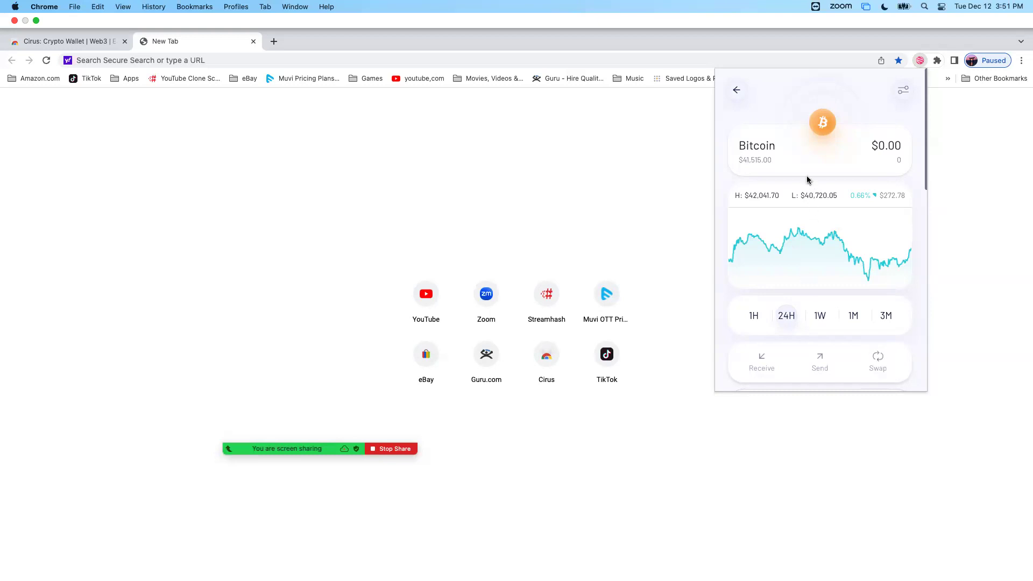
# - Go back to the asset list and bring the Ethereum and Tether cards into view
pyautogui.click(738, 92)
pyautogui.scroll(-4, 797, 258)
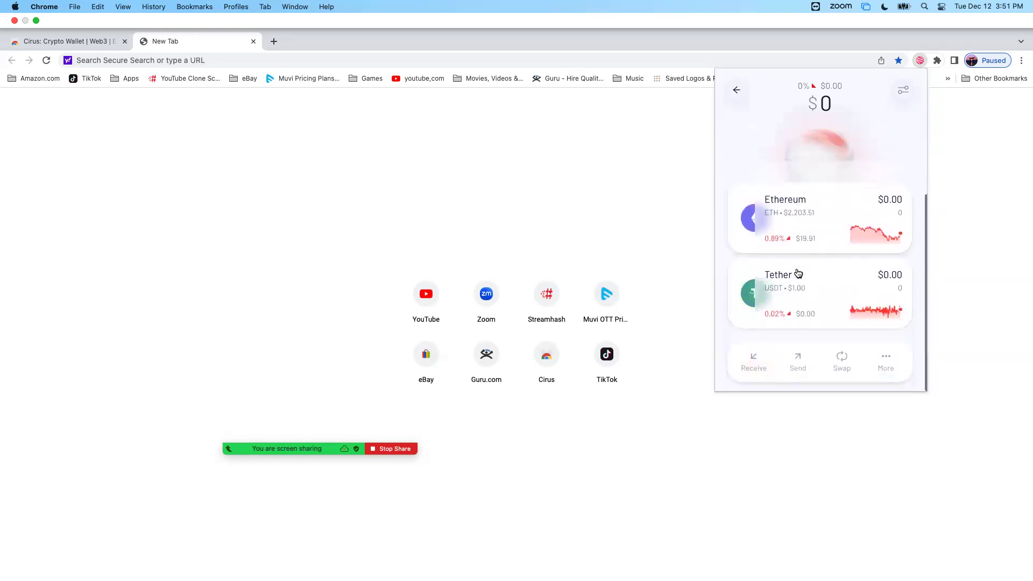